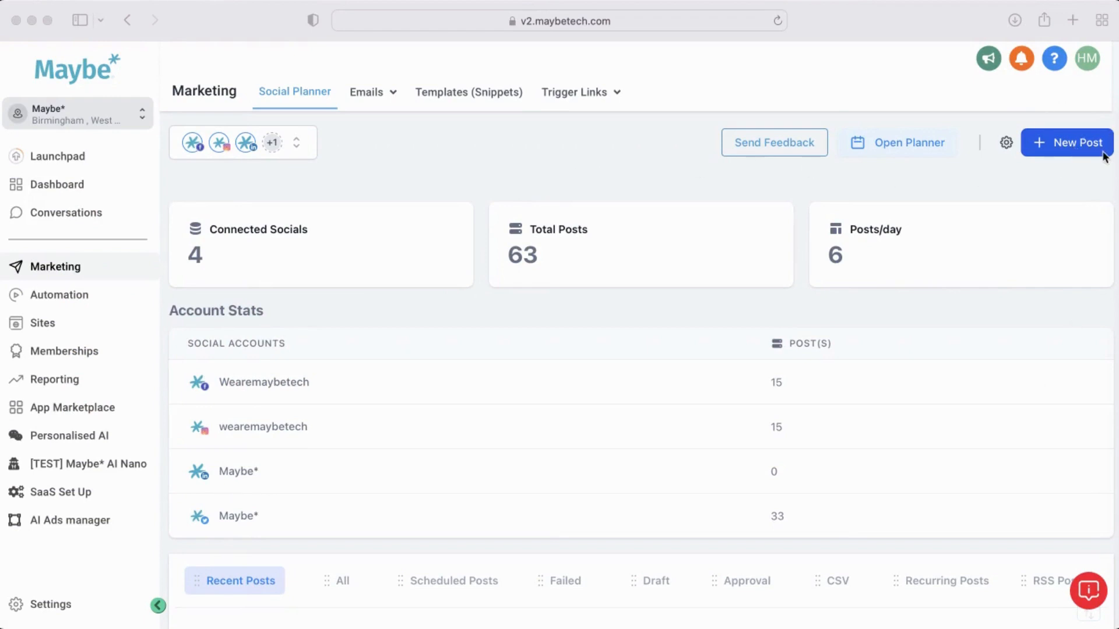
- Create a new social post and choose the Wearemaybetech Facebook account as its destination
left_click(1071, 153)
left_click(1071, 154)
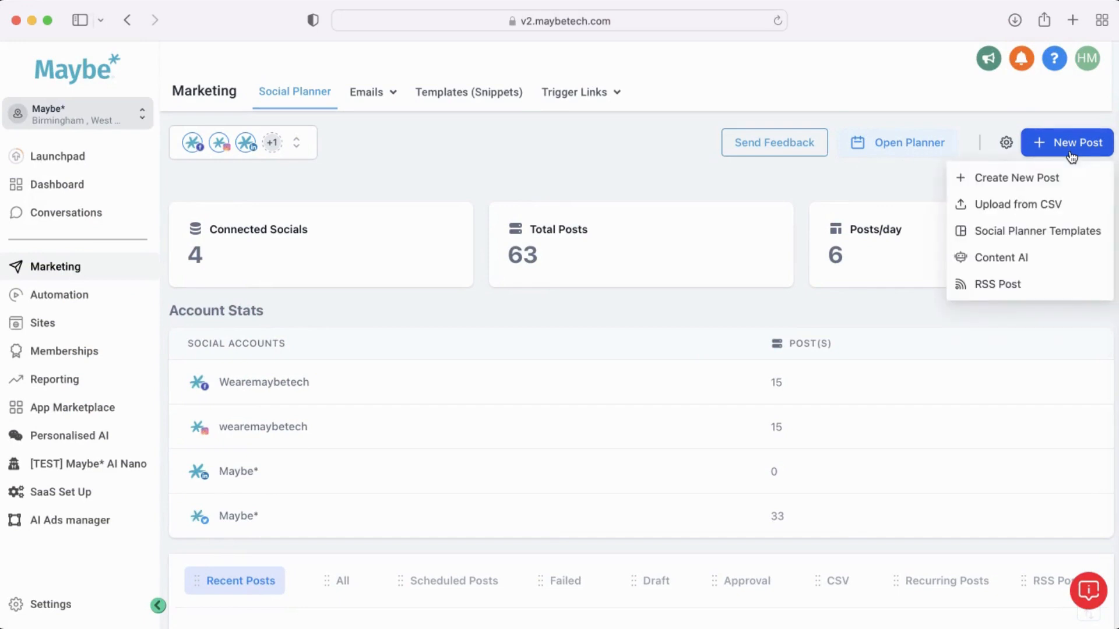
left_click(1009, 186)
left_click(426, 156)
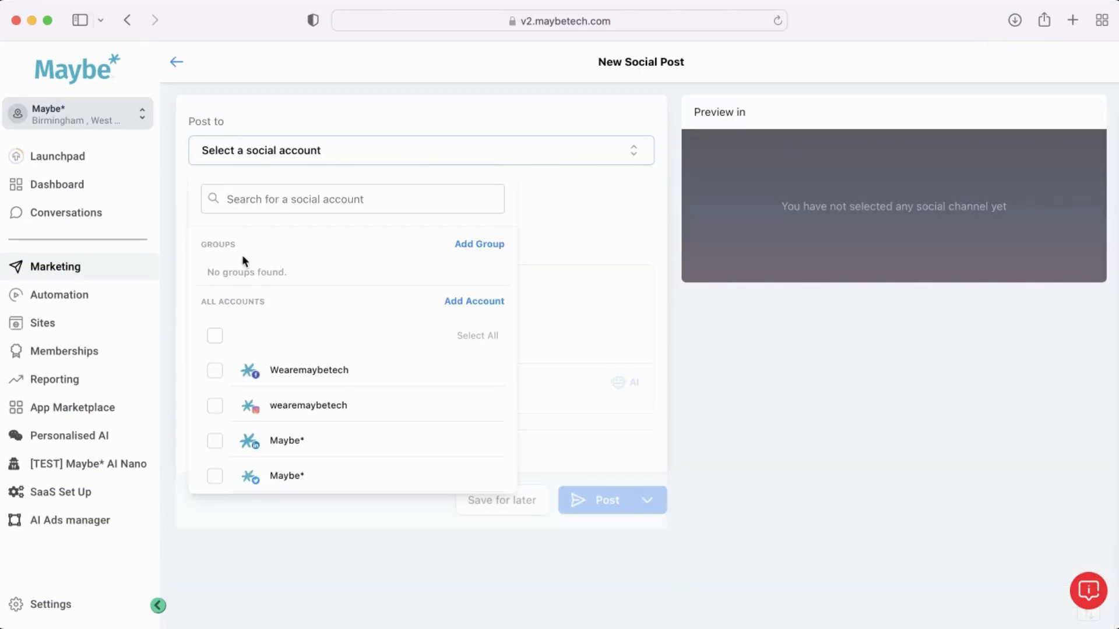
left_click(215, 371)
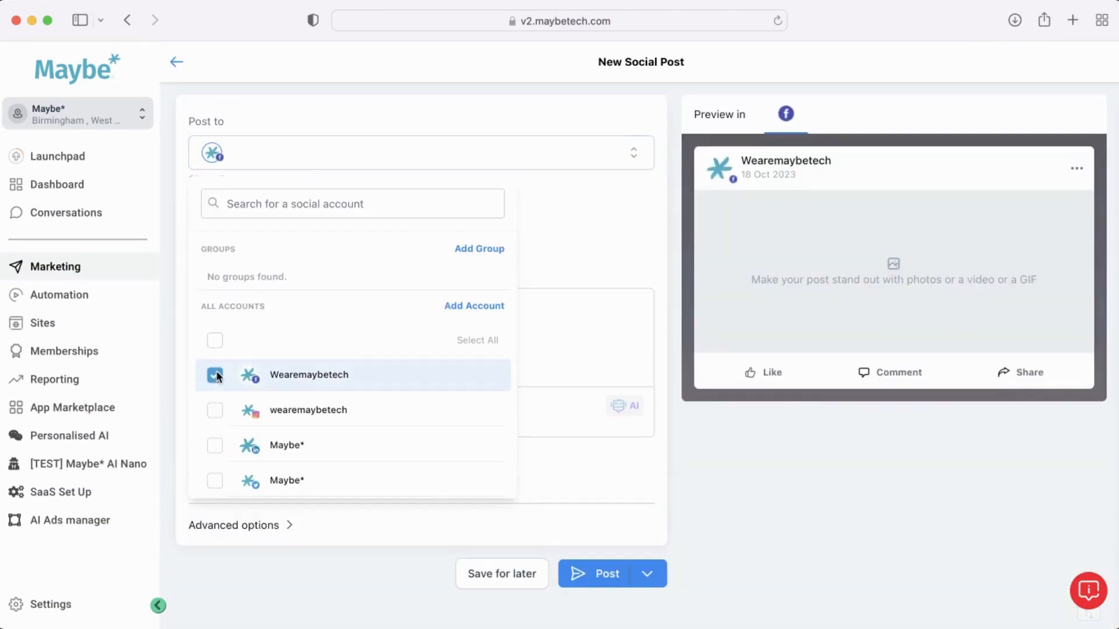
- Write the #NationalBakingWeek post text promoting the latest blog, including its link and the hashtags #SocialMediaTips and #BakeAndShakeYourSocials
left_click(581, 324)
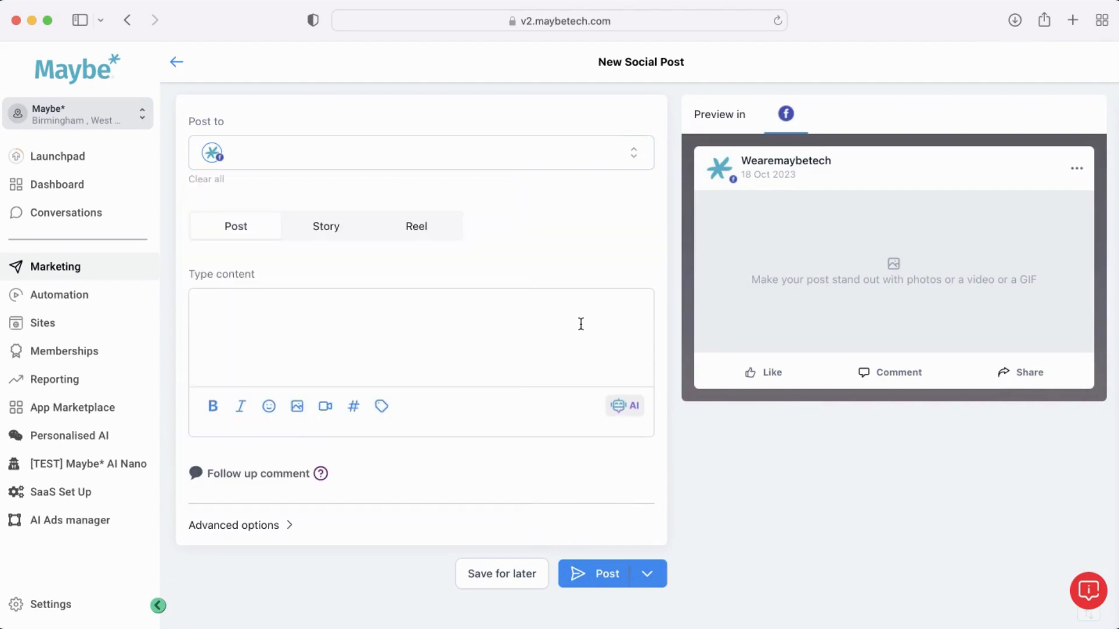
type("🍰 Journey to the heart of #NationalBakingWeek with us! Ever pondered how to whip up an engaging social media strategy that's as delightful as your favourite tart? From sharing heartwarming baking stories to hosting virtual bake-offs, dive into our latest blog to uncover deliciously effective strategies. 🍩 🧁 🔥 https://www.maybetech.com/blog/social-media-tips/social-media-strategies-for-nationalbakingweek-cook-up-a-storm-on-your-socials/  #SocialMediaTips #BakeAndShakeYourSocials")
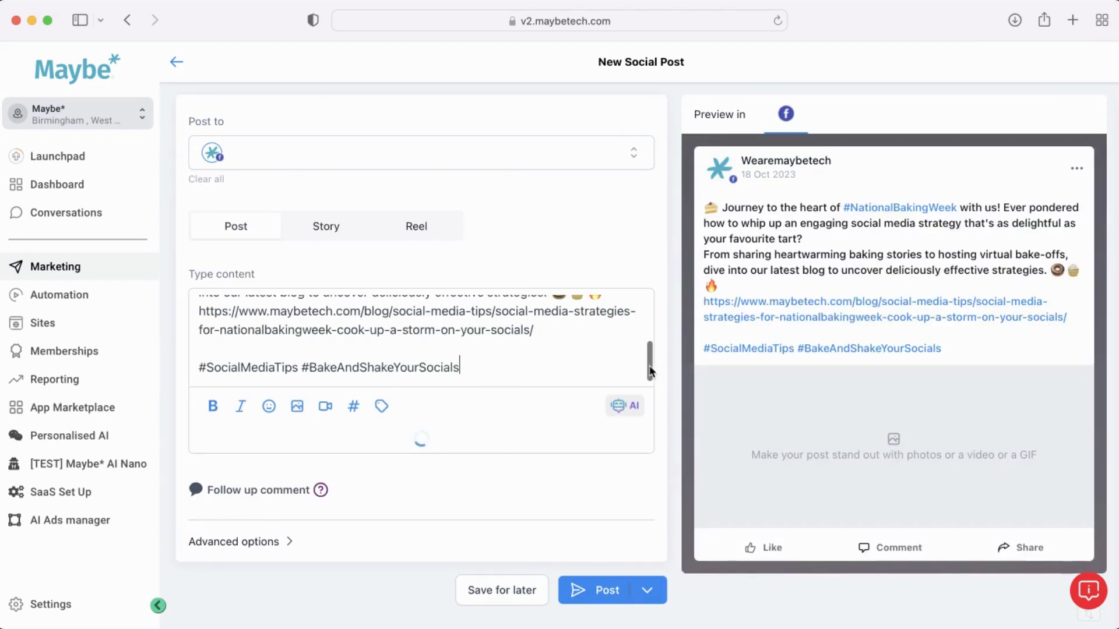
left_click_drag(649, 366, 648, 274)
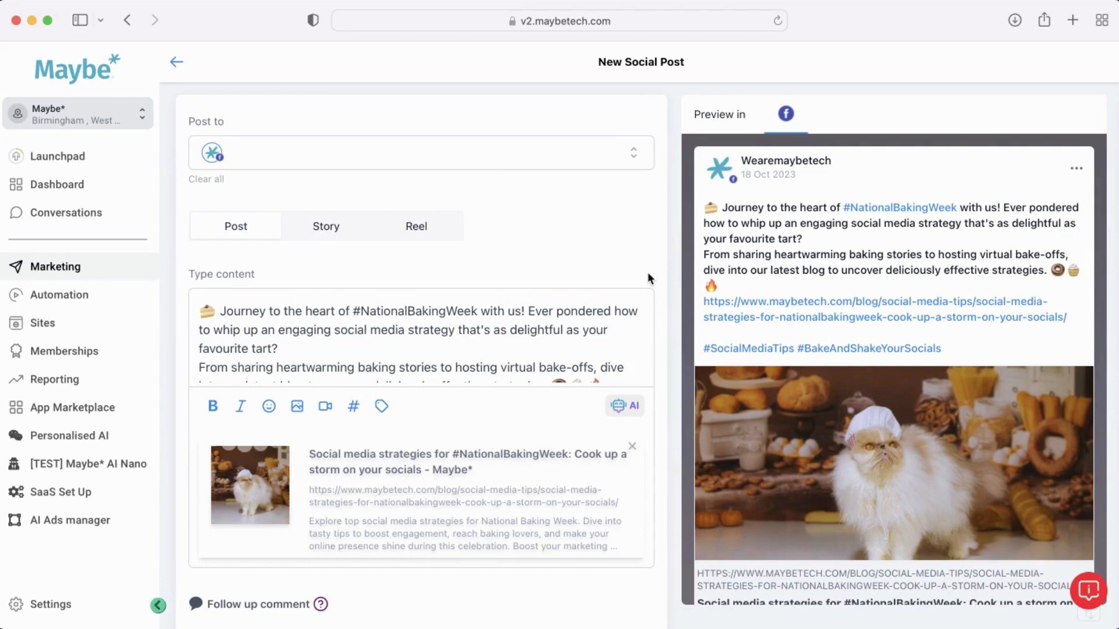
- Start creating an AI image for the post with the description "Cat baking" and 3 variations
left_click(297, 408)
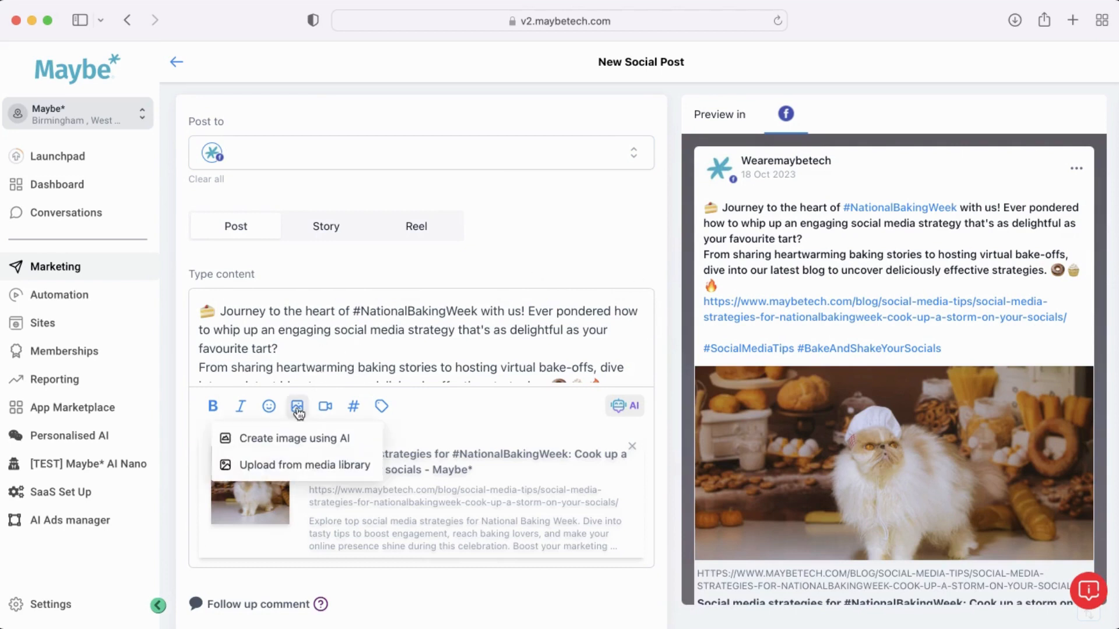
left_click(265, 449)
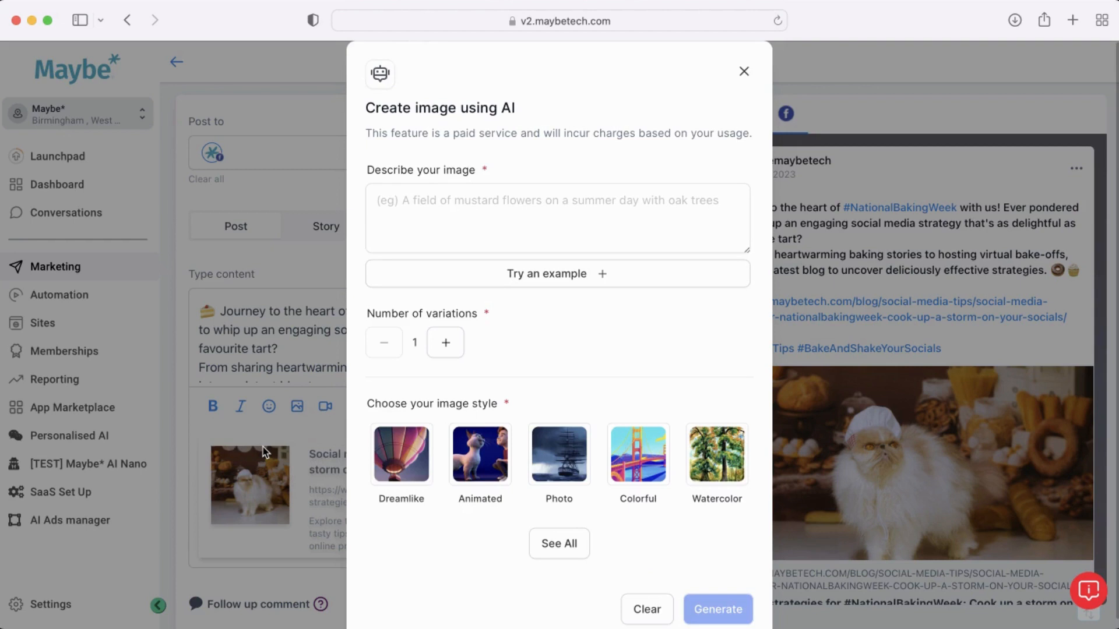
left_click(500, 213)
type("C")
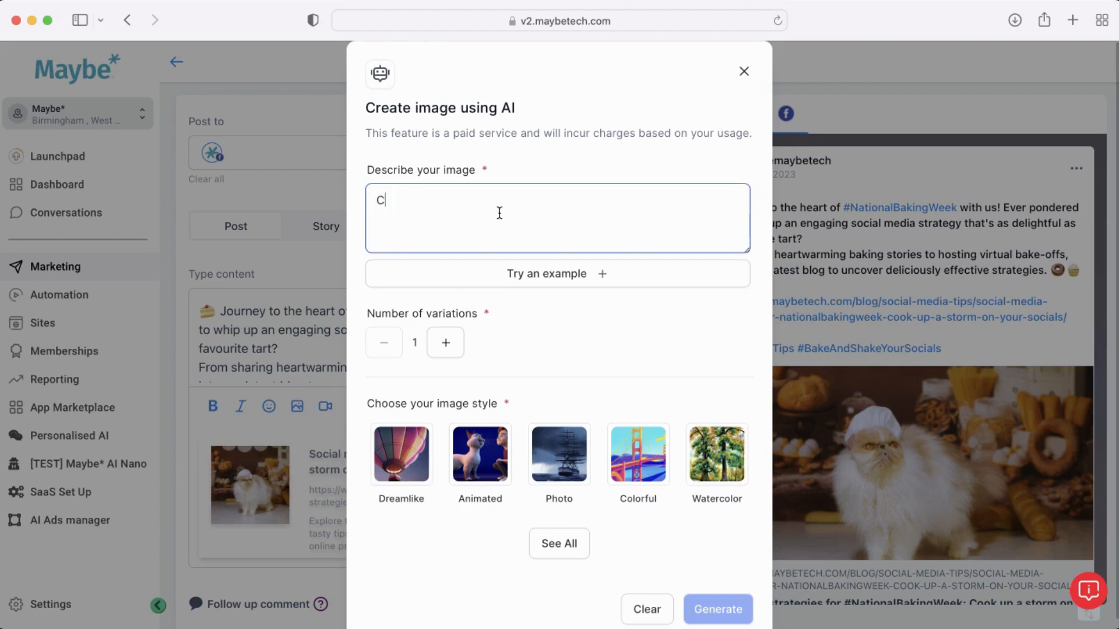
type("at baking")
left_click(446, 343)
left_click(445, 344)
- Show all image styles and generate the baking cat images in the Photo style
scroll(555, 347, "down", 1)
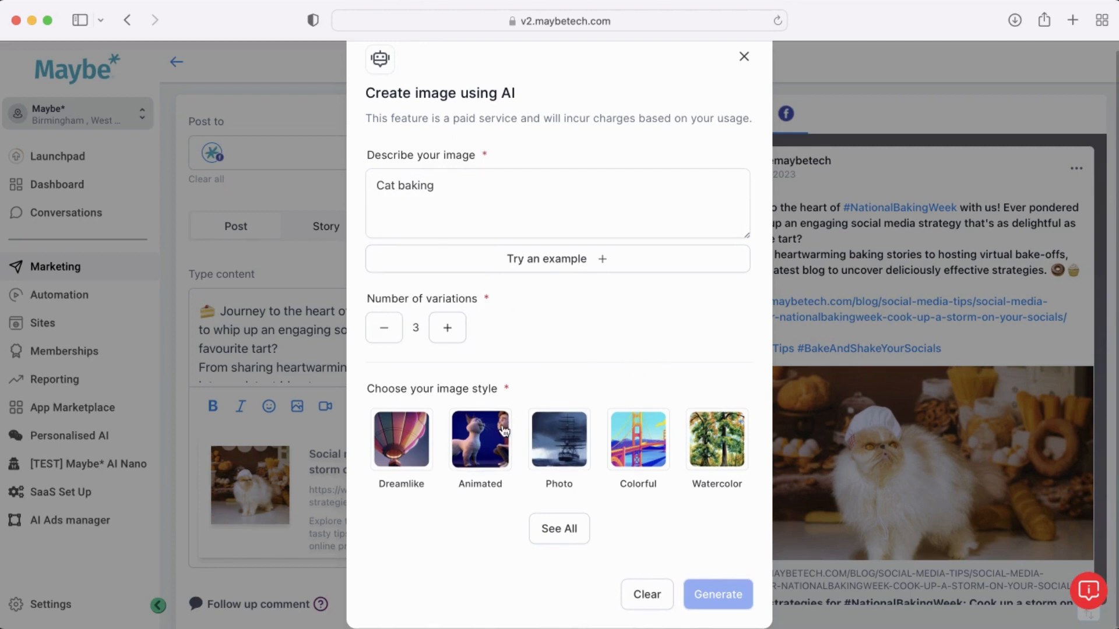
left_click(551, 530)
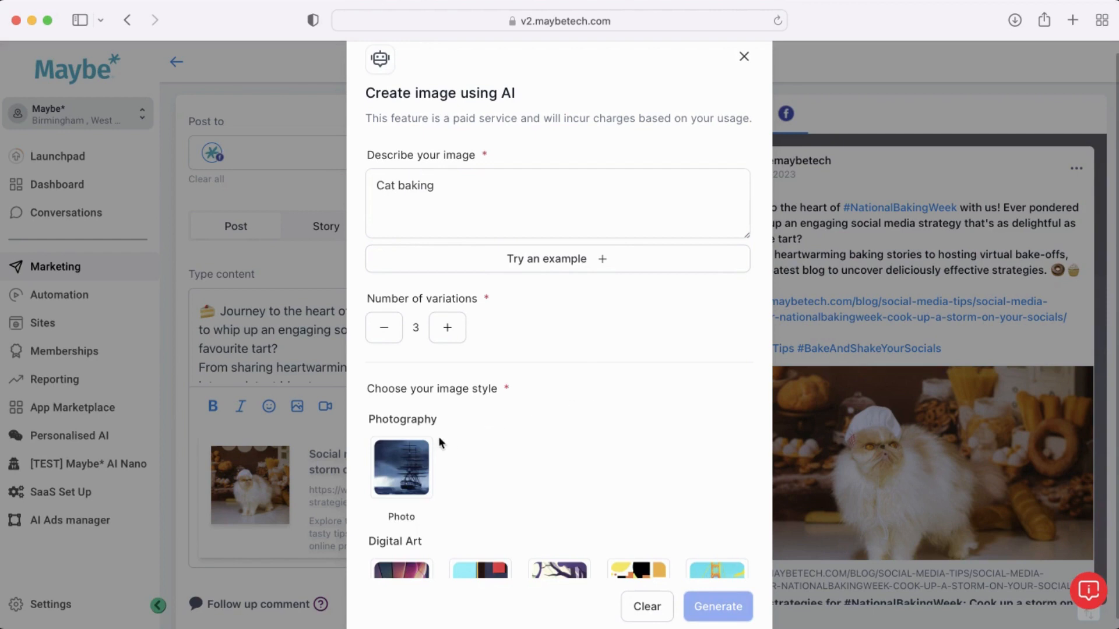
left_click(416, 458)
left_click(710, 603)
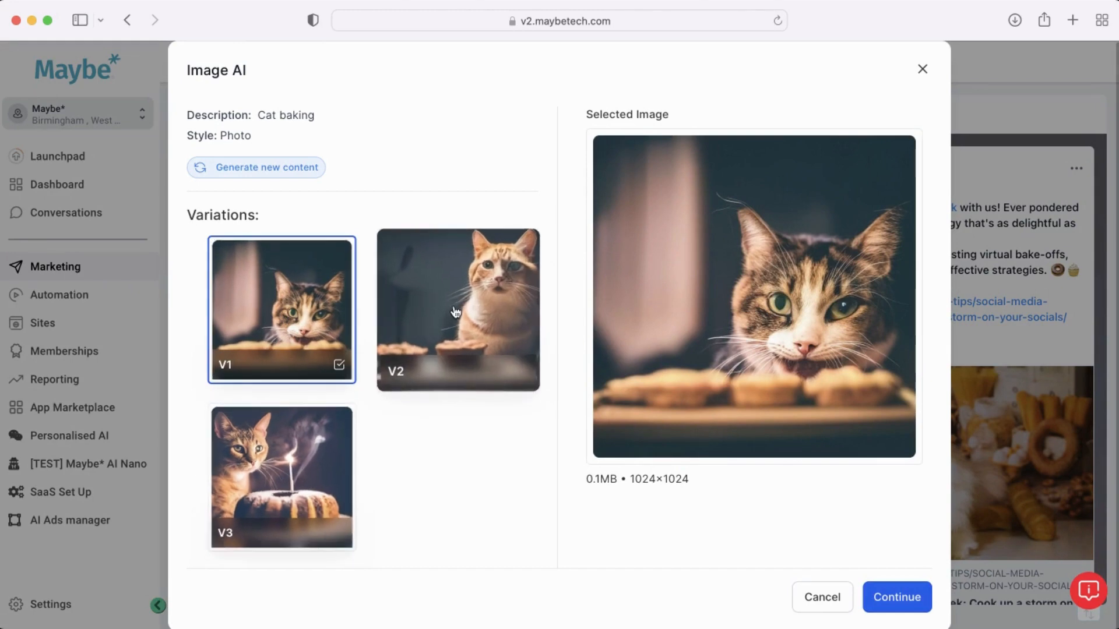
- Generate new baking cat images in the Animated style and preview variations V2, V1 and V3
left_click(258, 169)
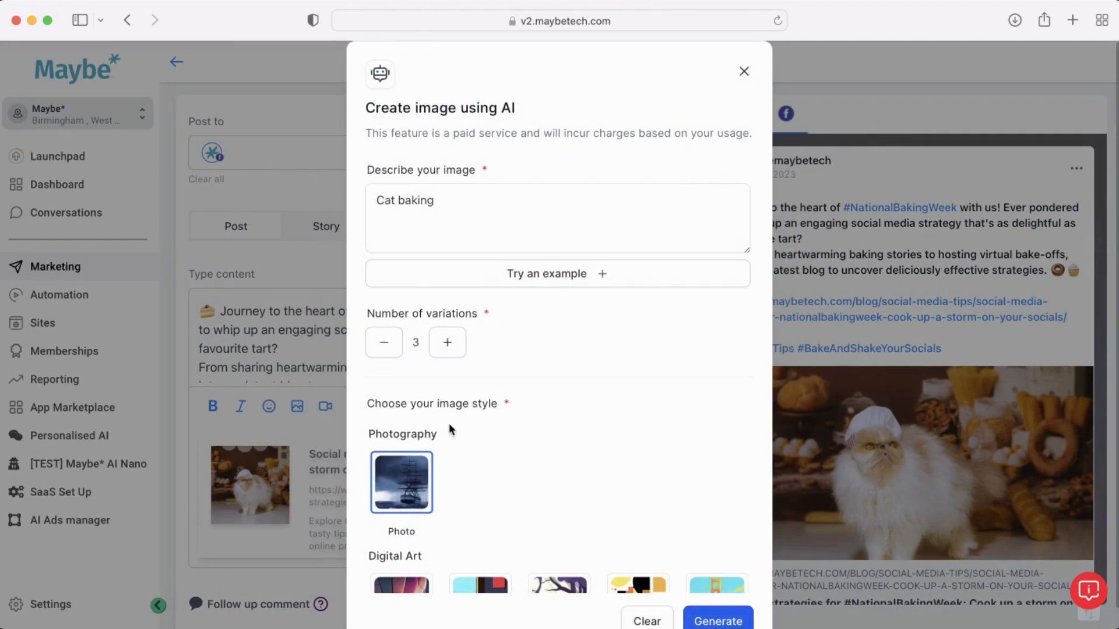
scroll(555, 481, "down", 3)
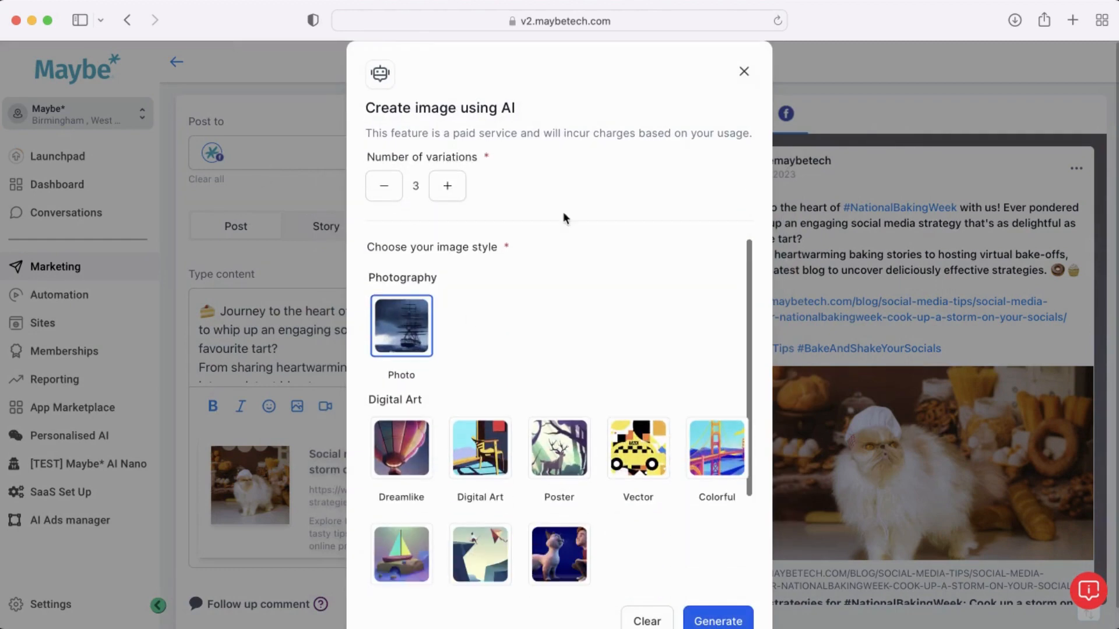
scroll(620, 379, "down", 2)
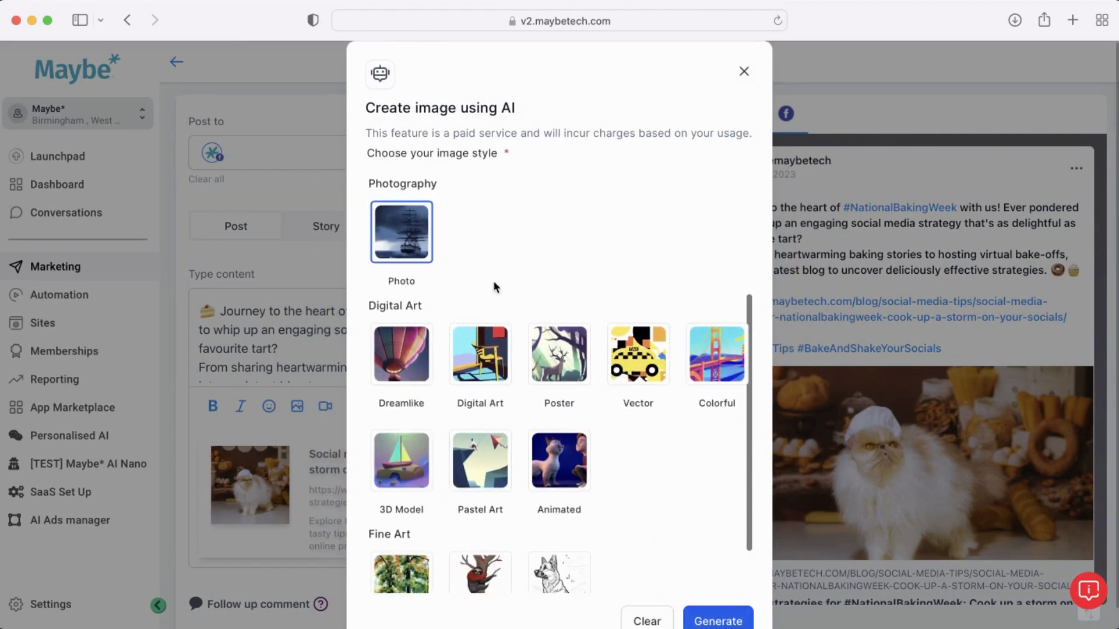
scroll(686, 488, "down", 1)
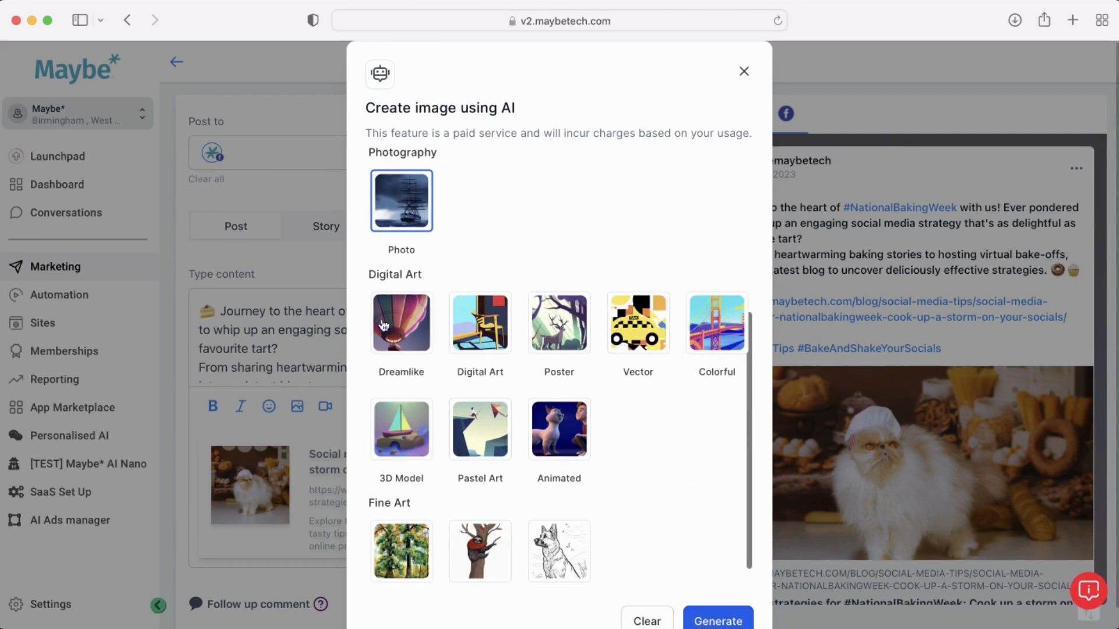
left_click(558, 429)
left_click(704, 617)
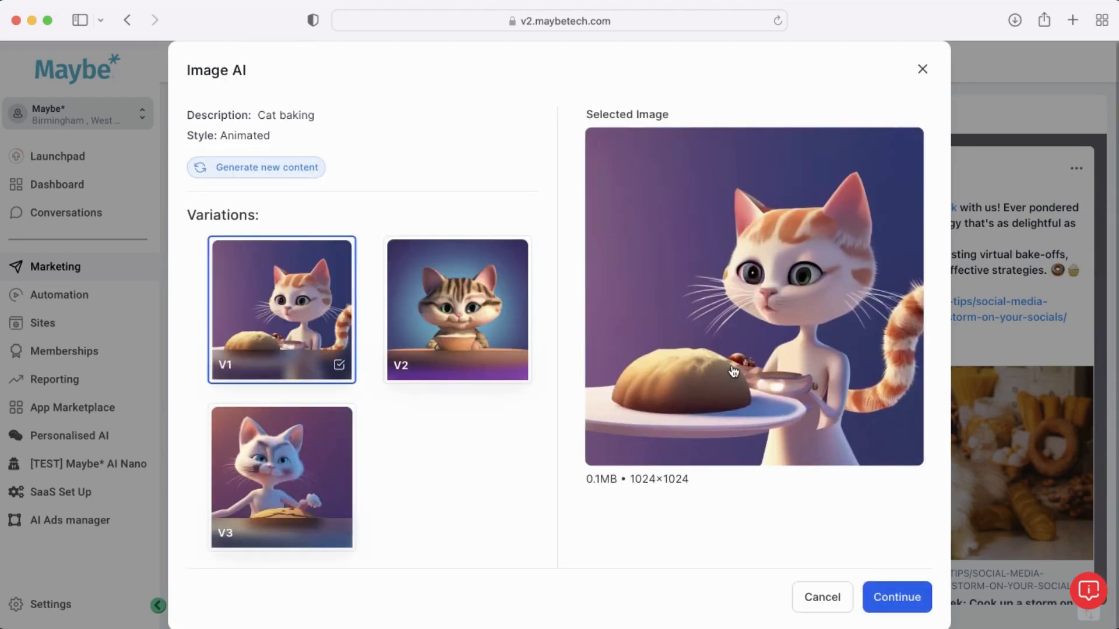
left_click(469, 336)
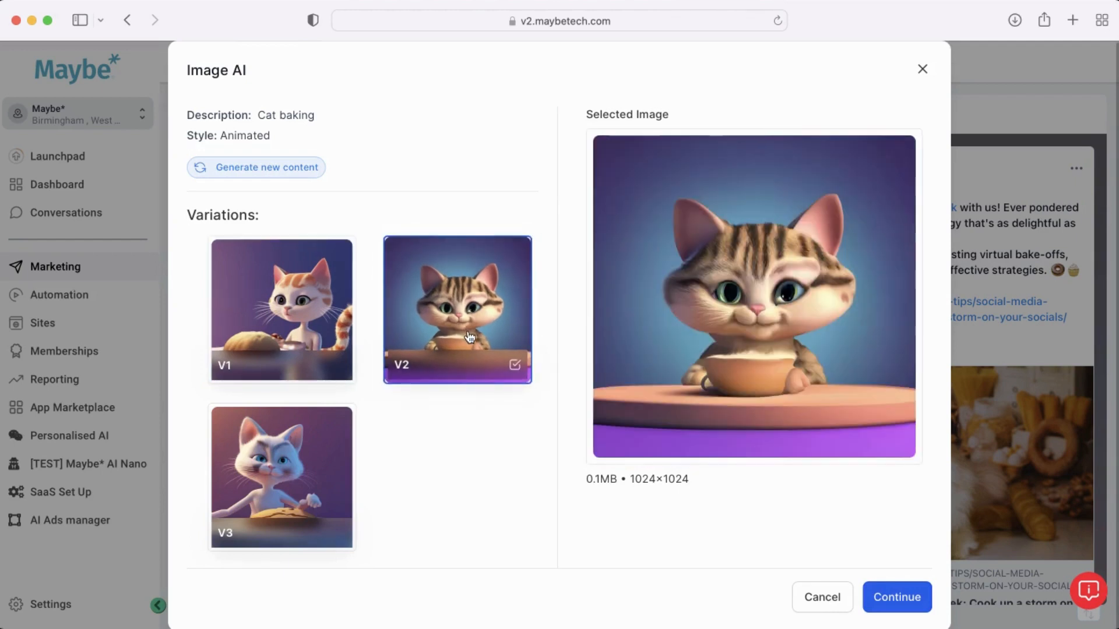
left_click(300, 301)
left_click(301, 488)
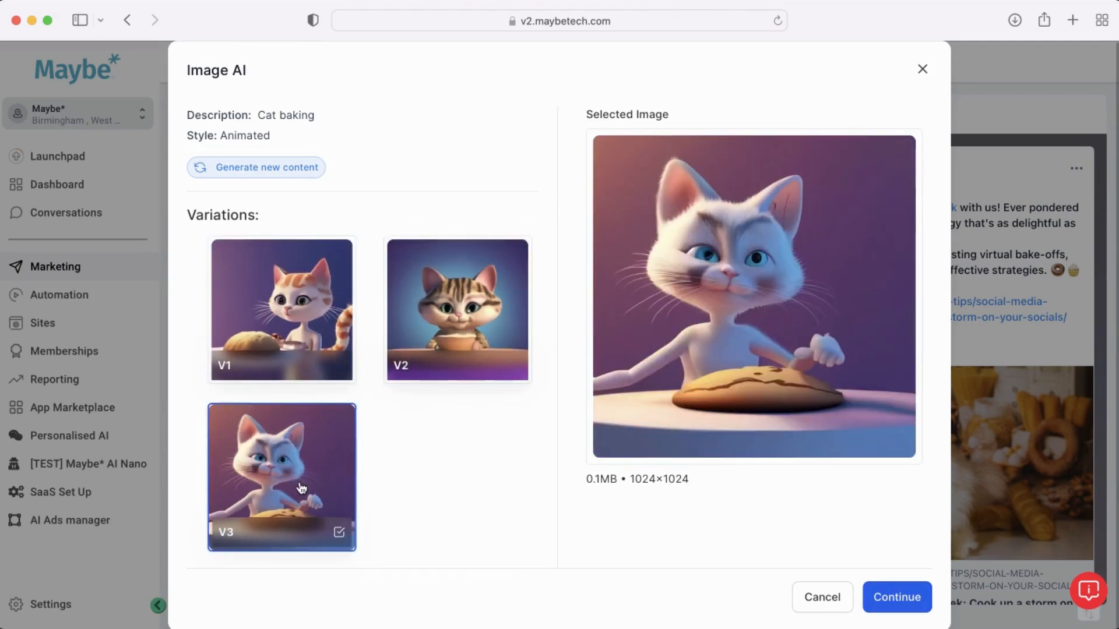
- Generate new baking cat images in the Sketch style and preview variation V2
left_click(280, 177)
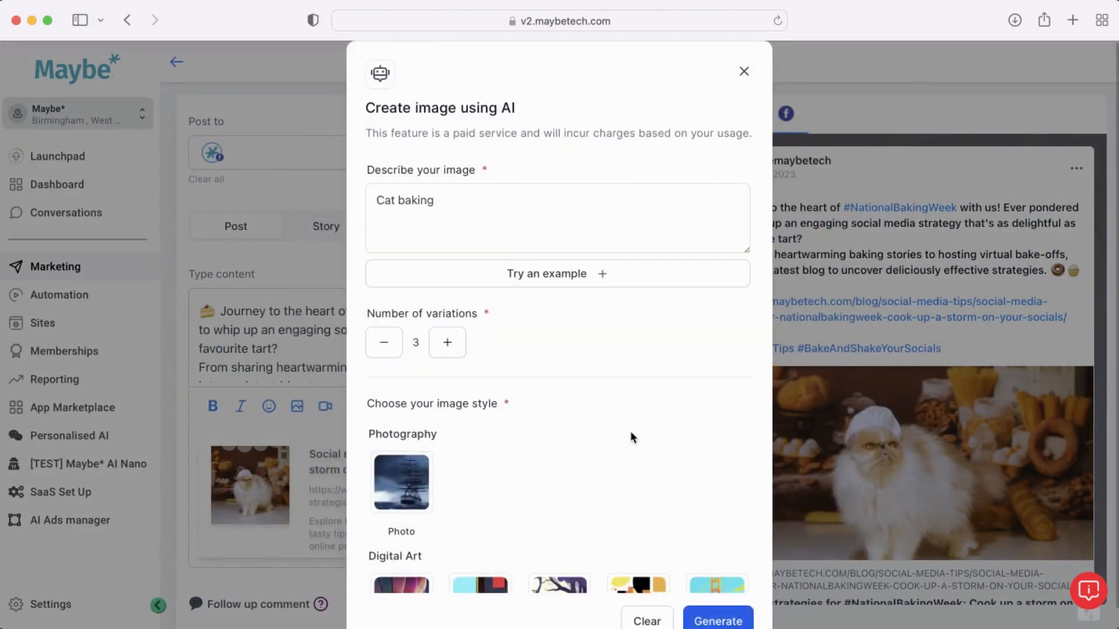
scroll(543, 465, "down", 6)
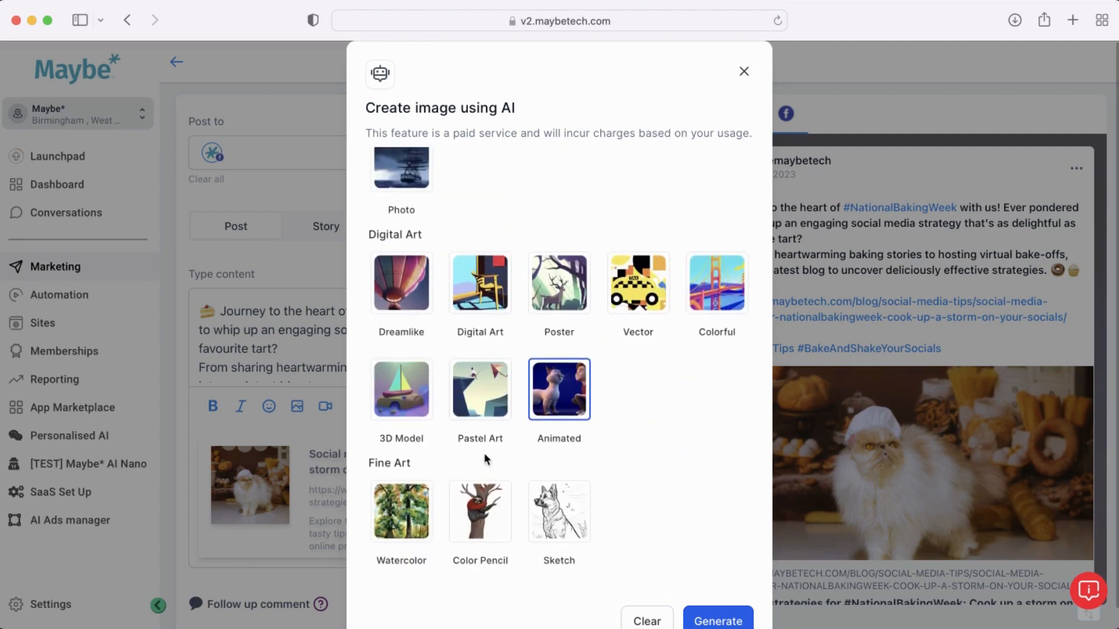
left_click(557, 528)
left_click(723, 620)
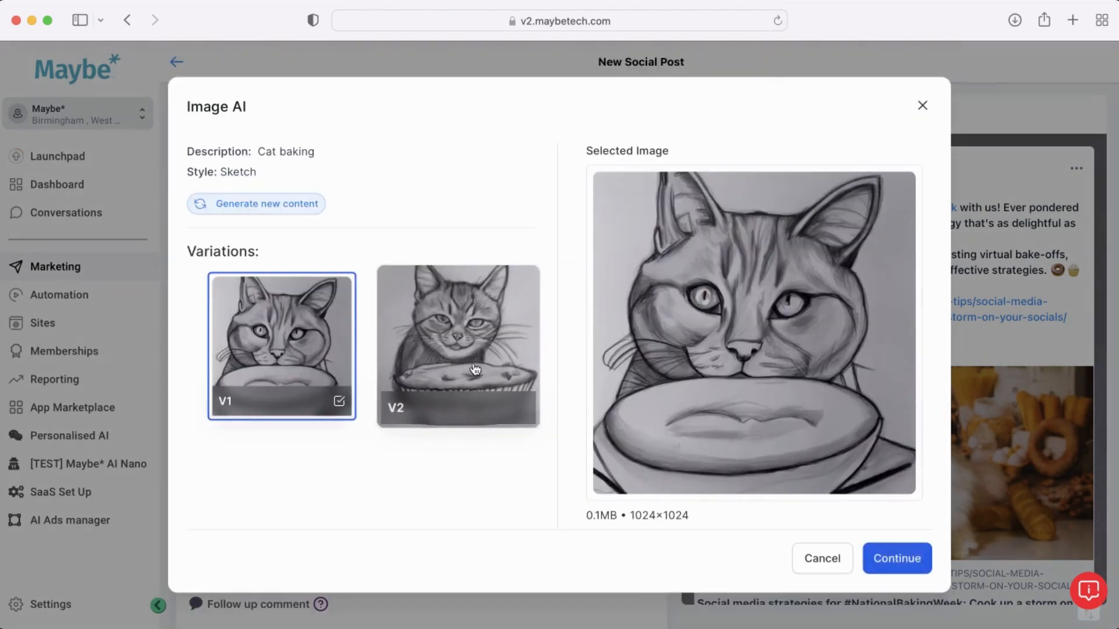
left_click(482, 380)
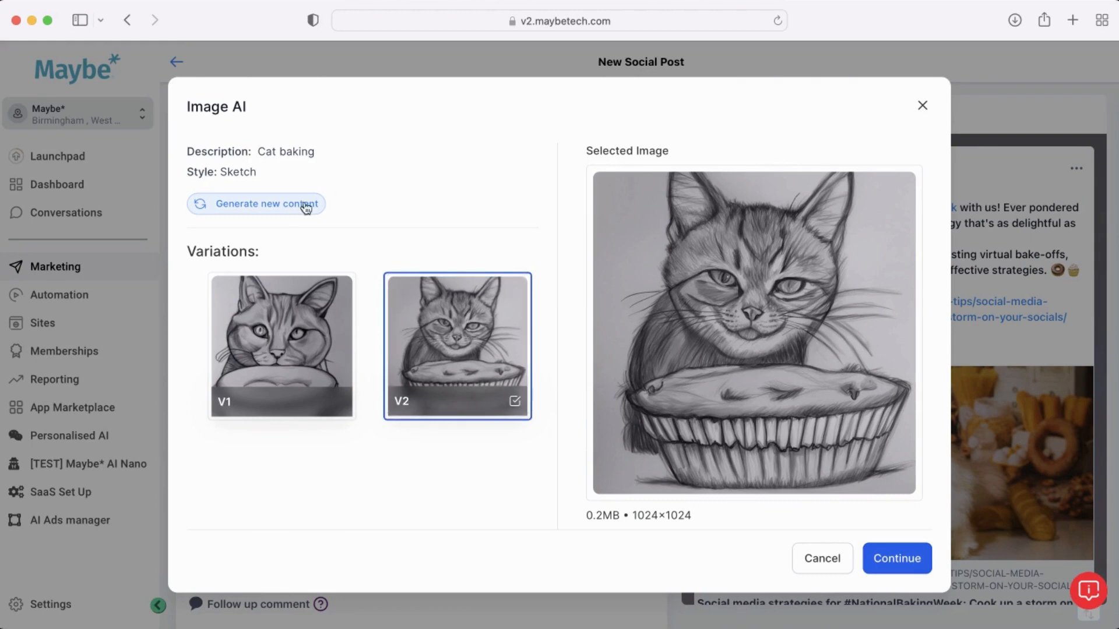
- Generate new baking cat images in the Color Pencil style and preview variations V2 and V3
left_click(278, 204)
scroll(514, 472, "down", 5)
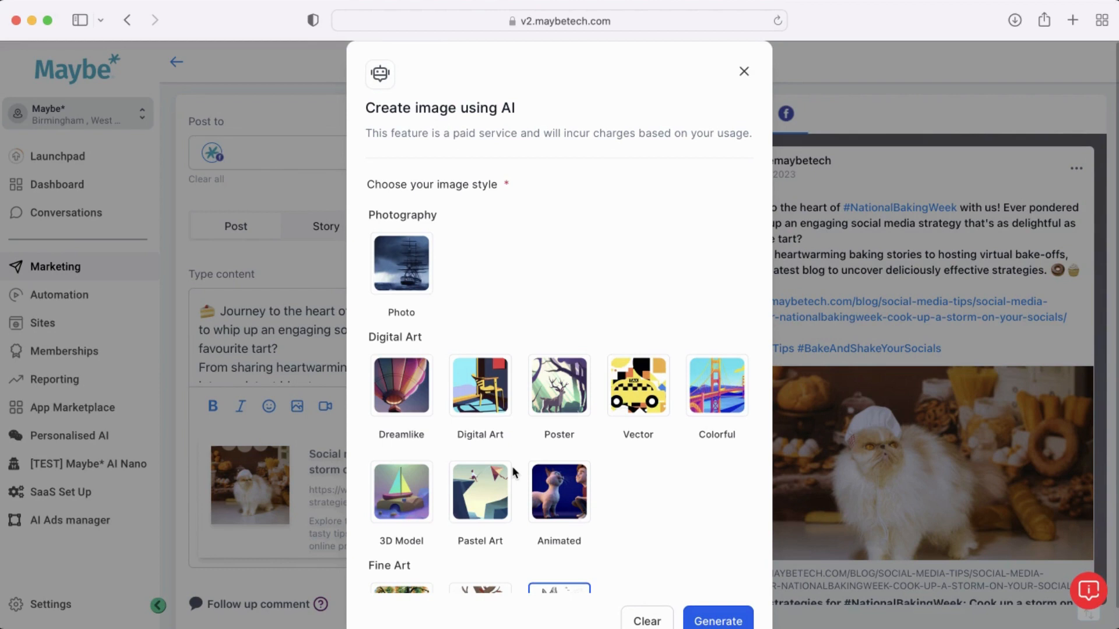
scroll(702, 522, "down", 3)
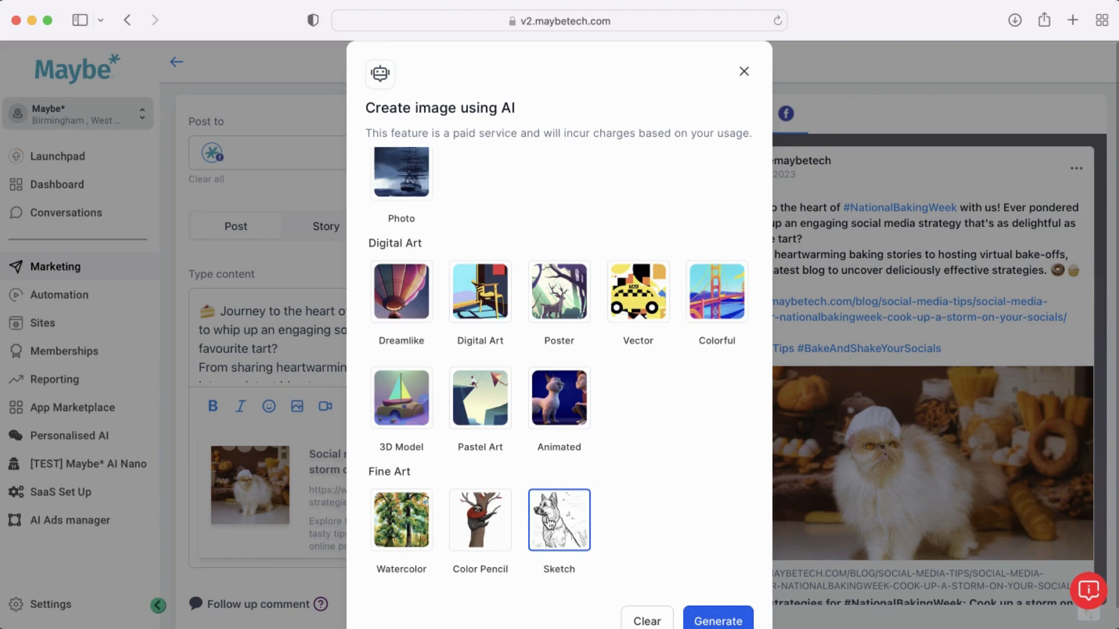
left_click(487, 528)
left_click(720, 622)
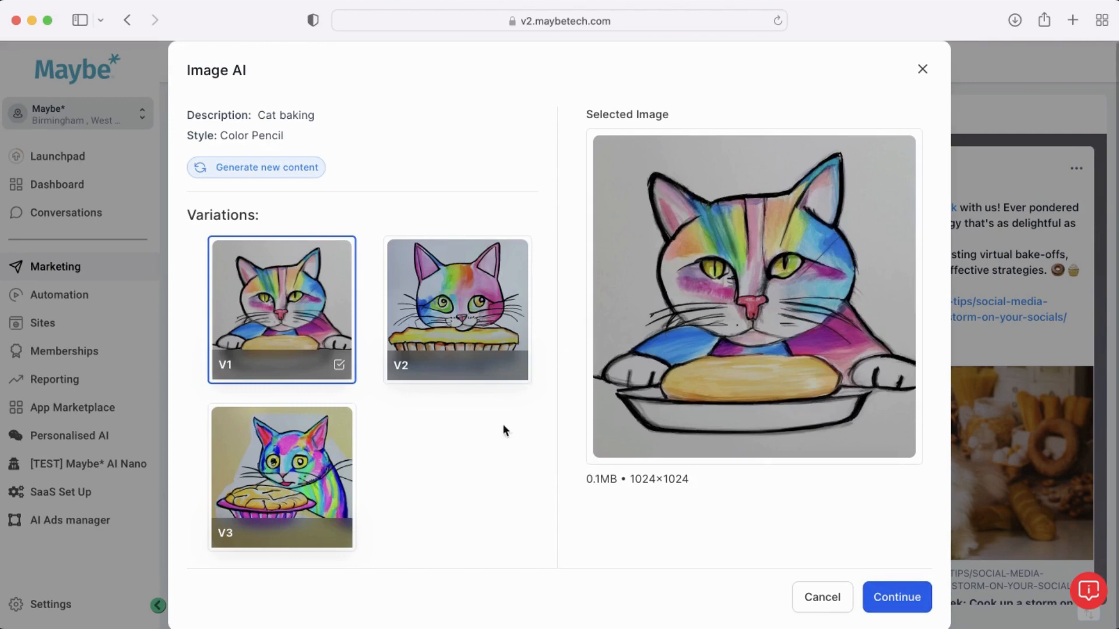
left_click(457, 314)
left_click(281, 475)
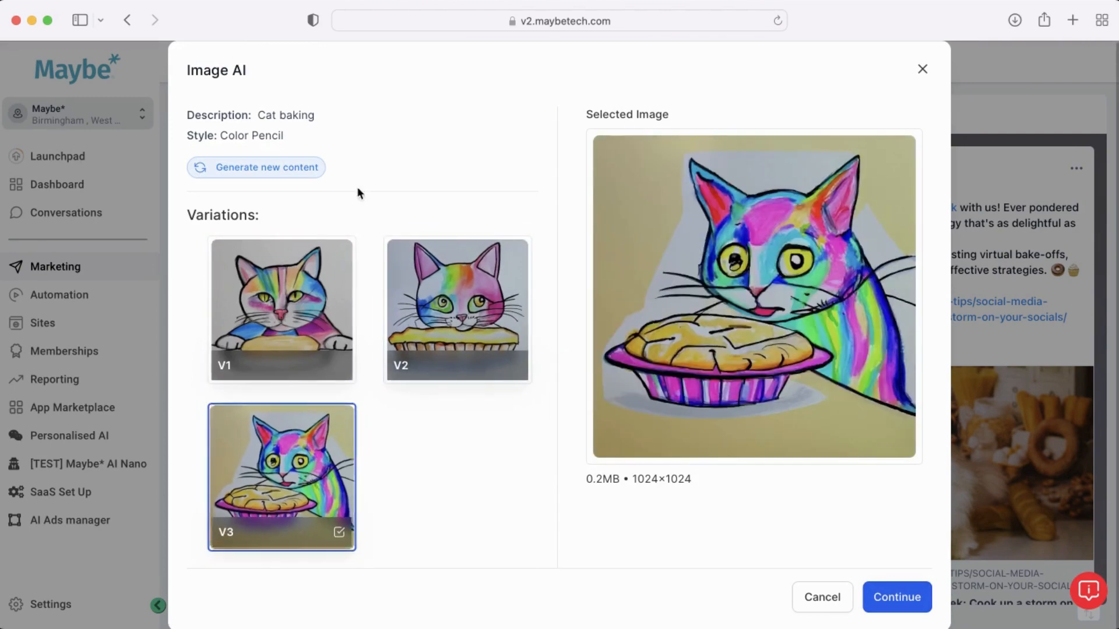
- Generate new baking cat images in the Watercolor style and add variation V3 to the post
left_click(274, 163)
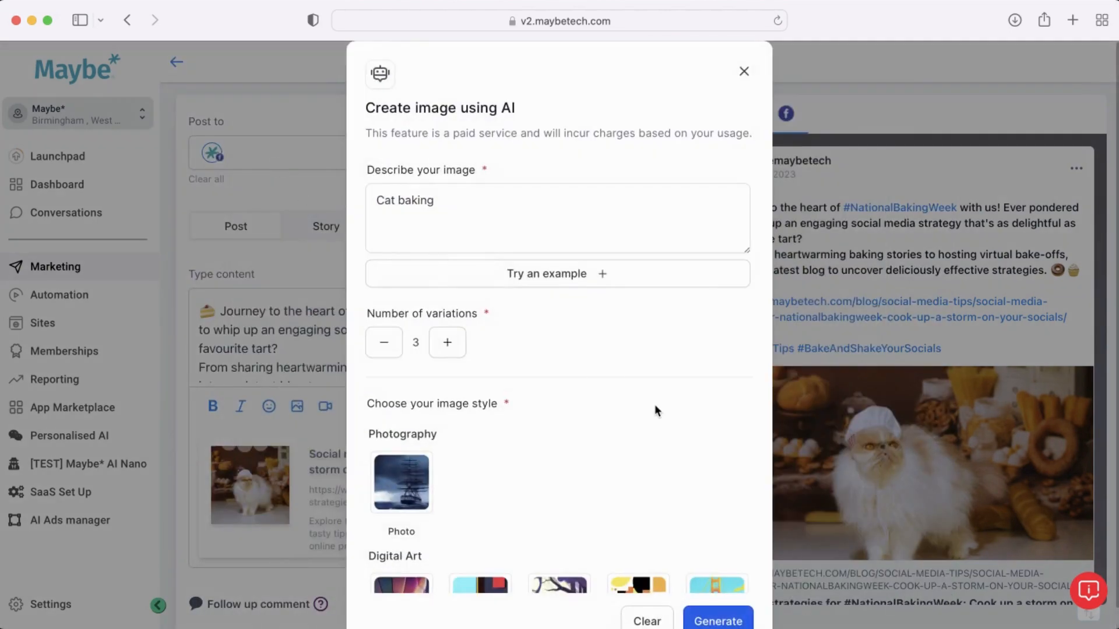
scroll(655, 404, "down", 6)
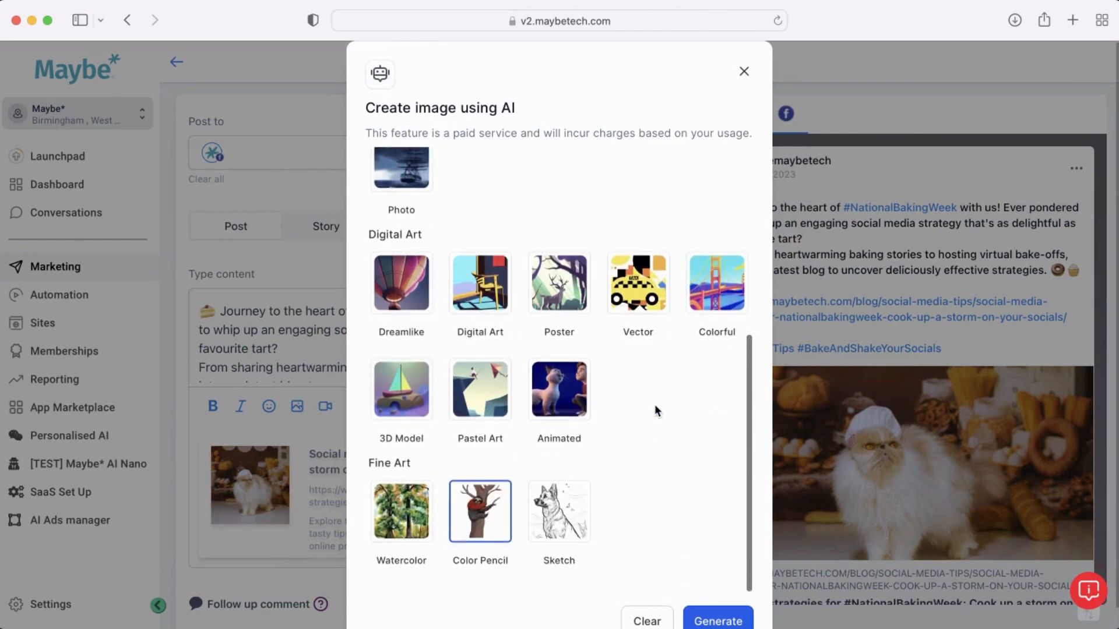
left_click(401, 522)
left_click(719, 621)
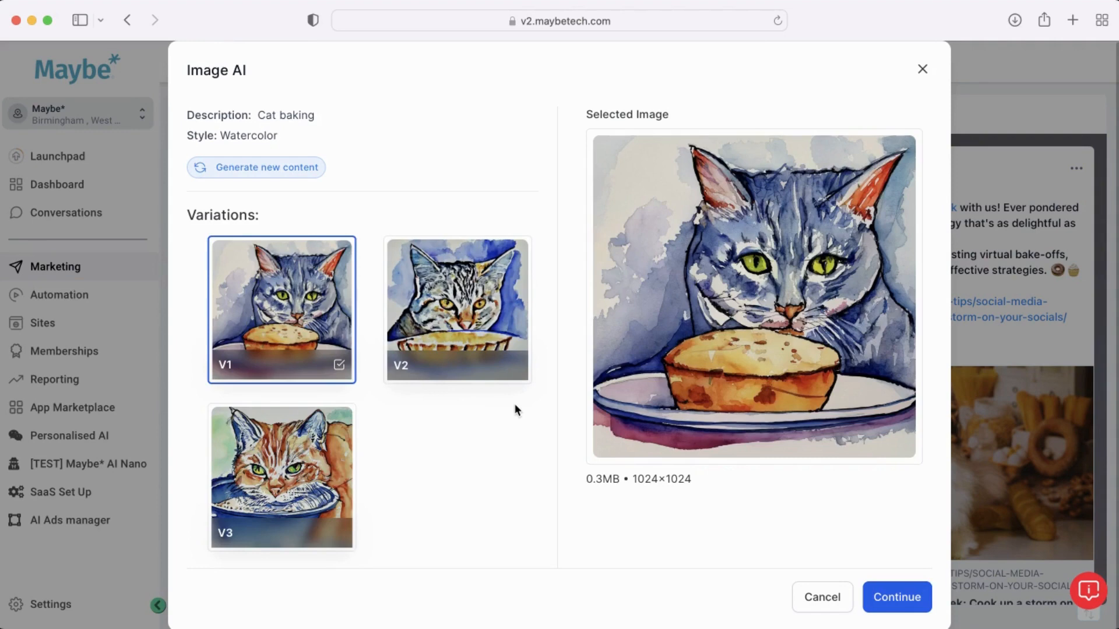
left_click(295, 478)
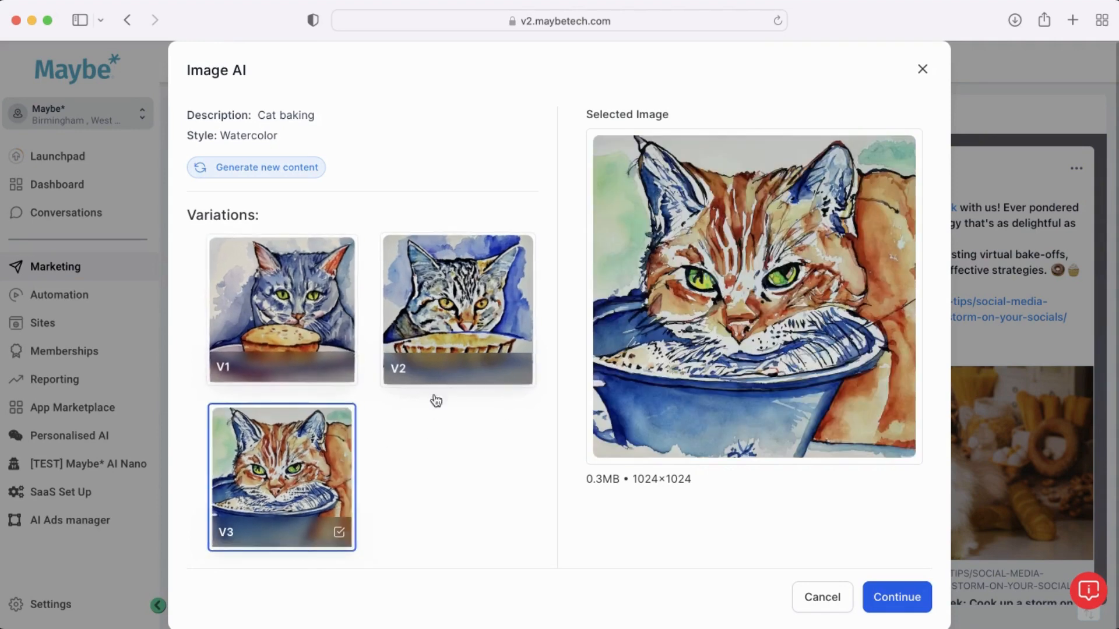
left_click(898, 598)
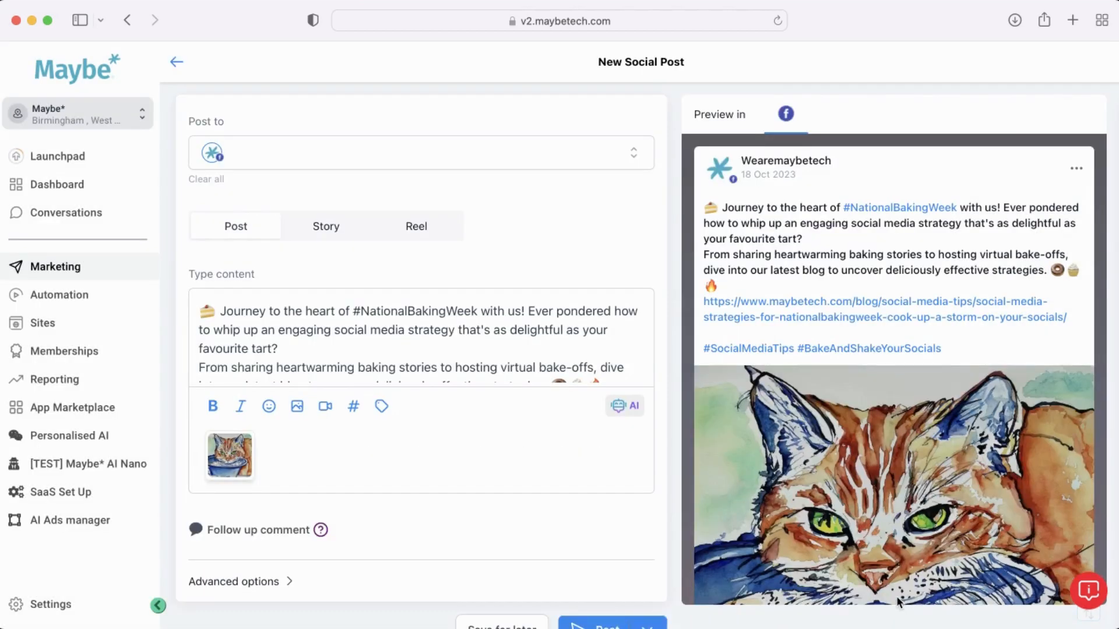
scroll(673, 583, "down", 2)
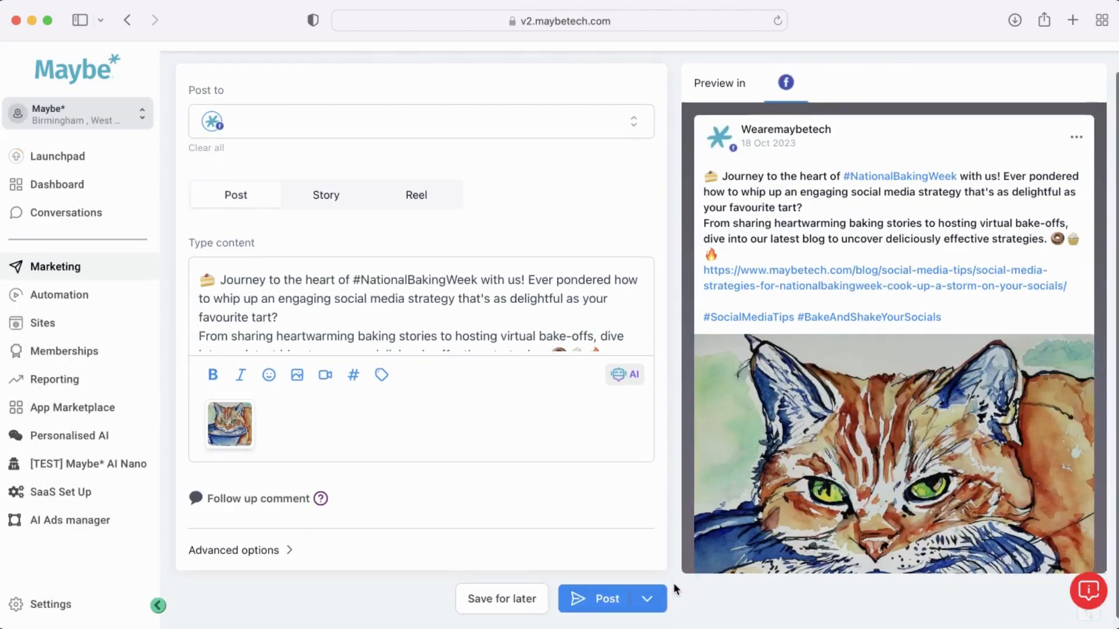